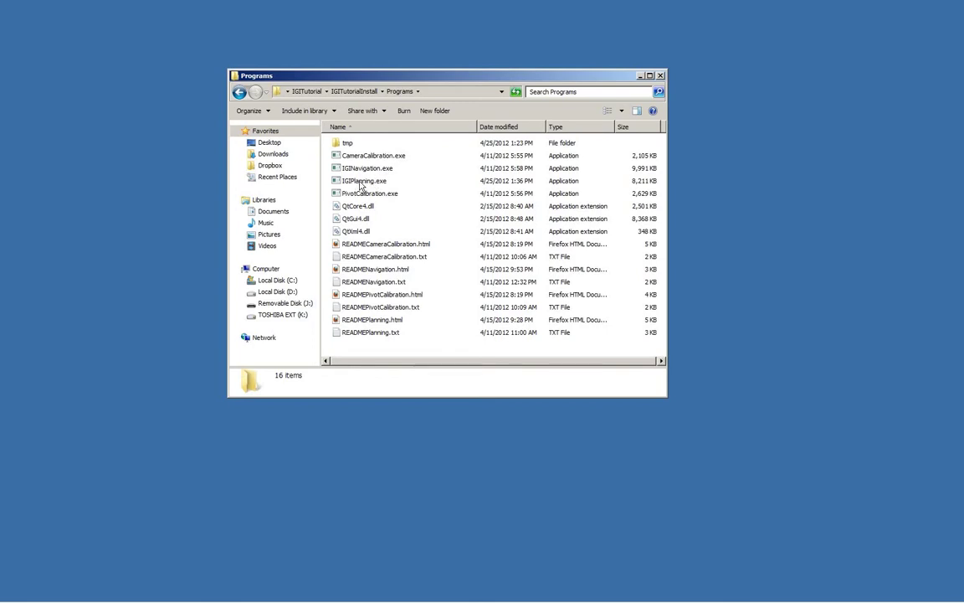
- Launch IGI Planning maximized and load the Standard folder from Data\CT as the CT dataset
double_click(362, 182)
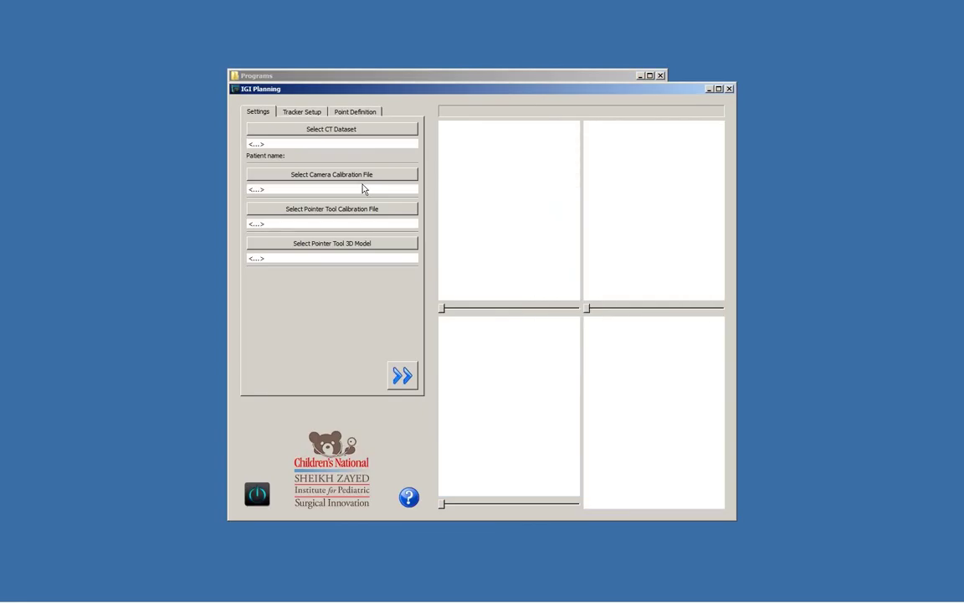
left_click(717, 89)
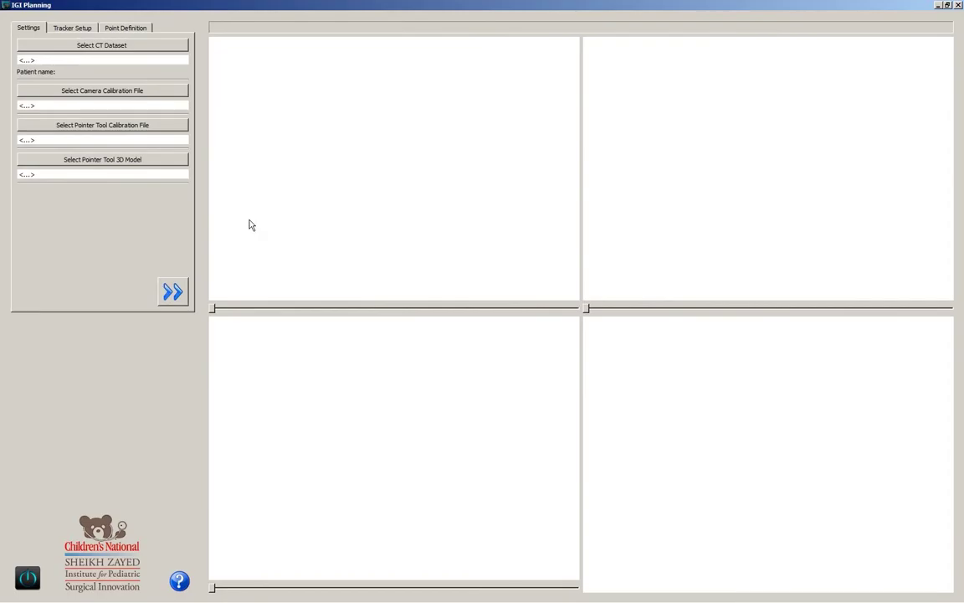
left_click(101, 46)
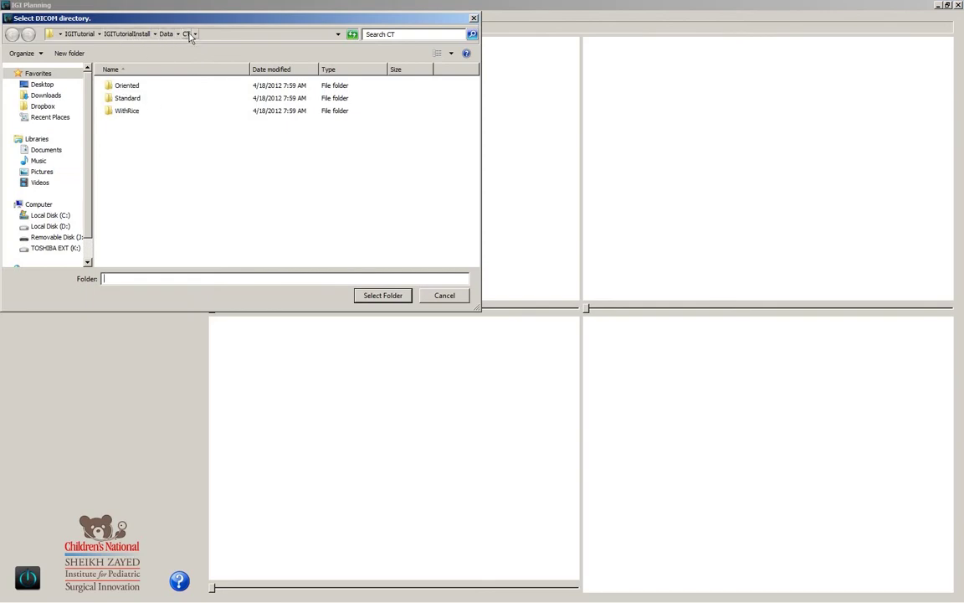
left_click(127, 99)
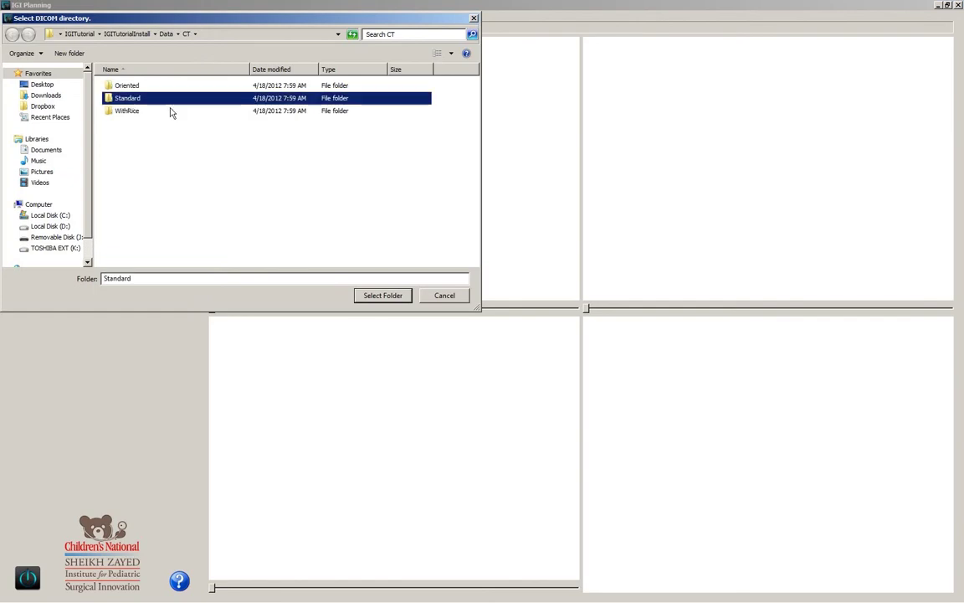
left_click(383, 296)
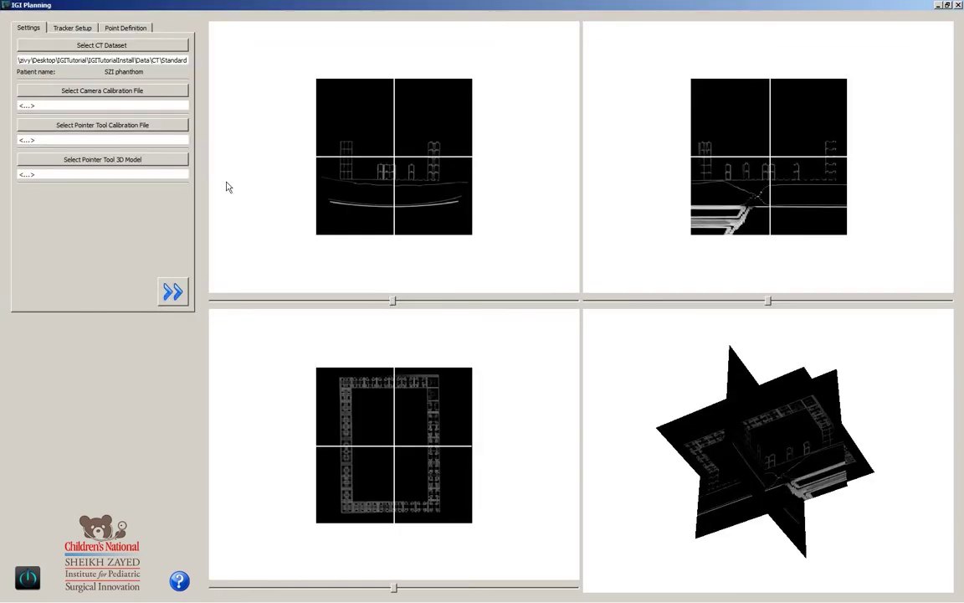
- Set camera.yml as the camera calibration file
left_click(108, 92)
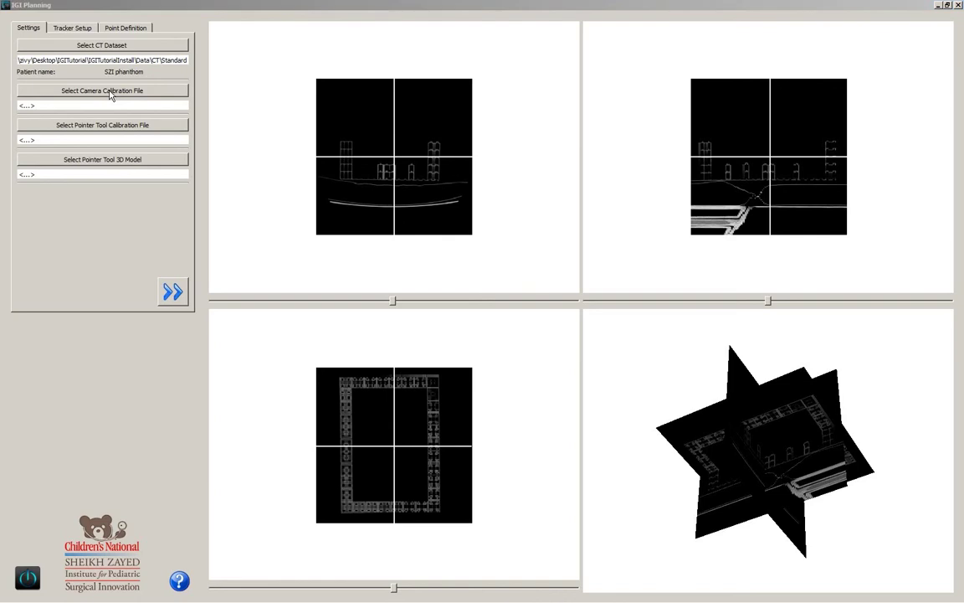
left_click_drag(170, 22, 346, 82)
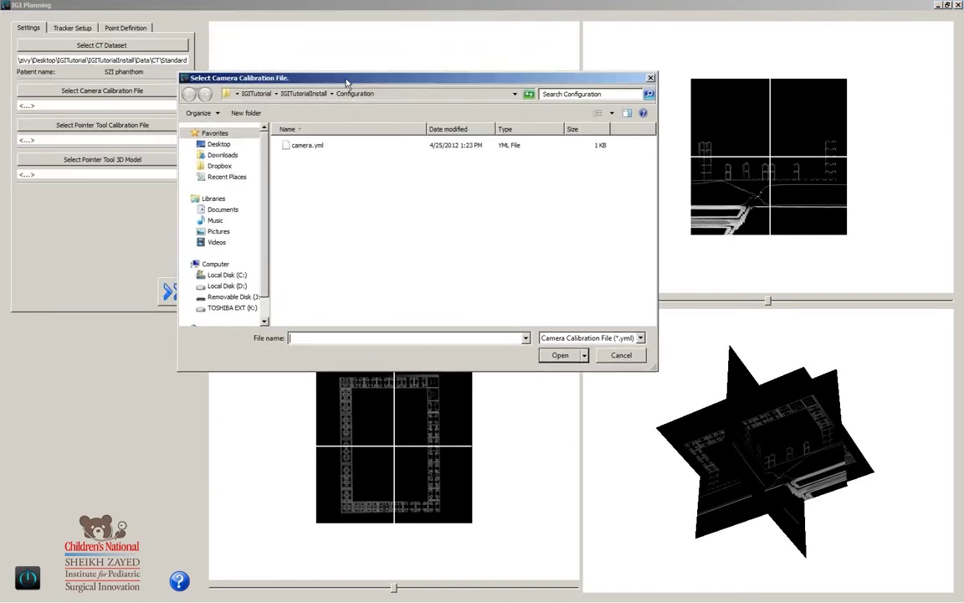
left_click(310, 147)
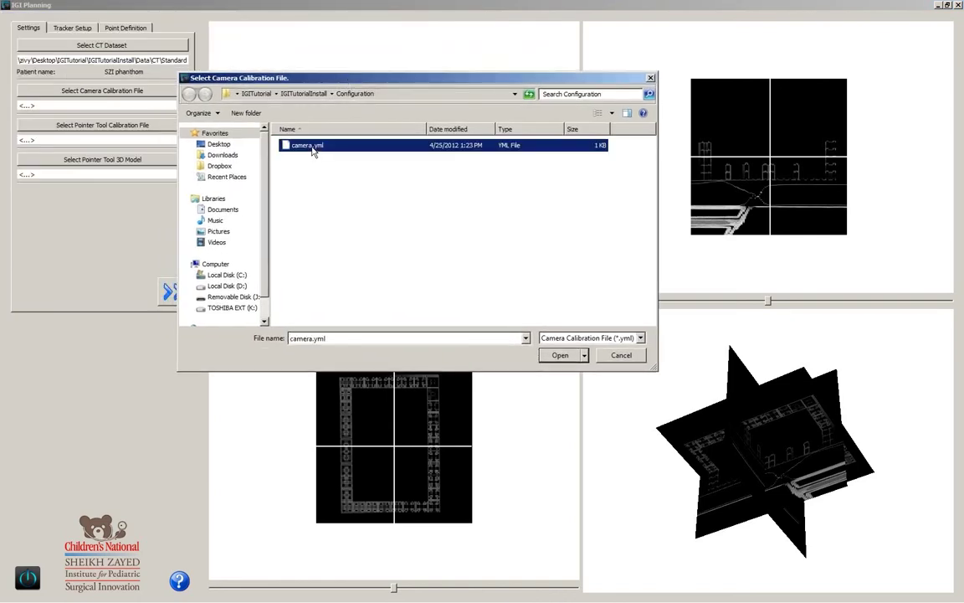
left_click(559, 355)
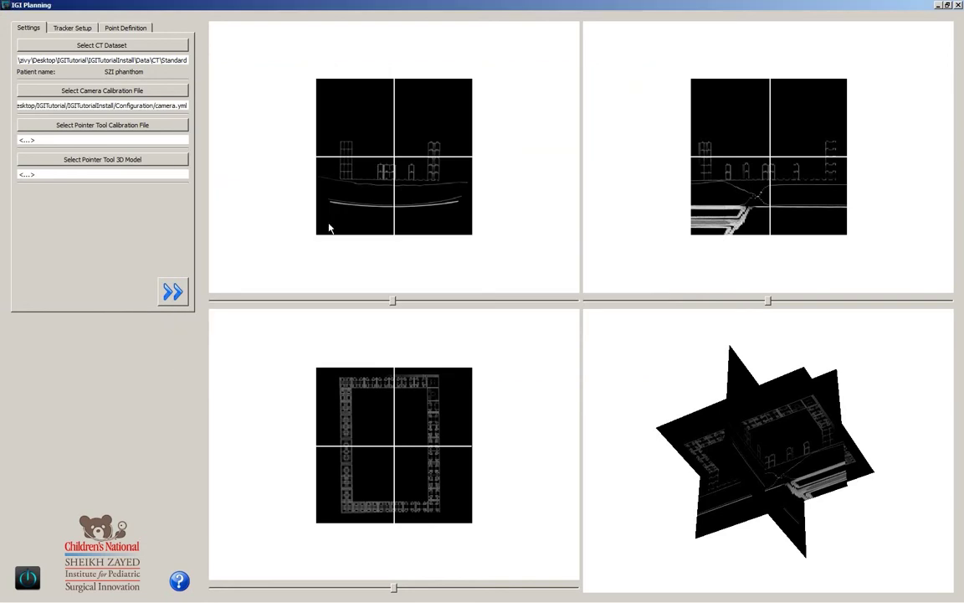
- Set ToolTip.xml as the pointer tool calibration file
left_click(132, 123)
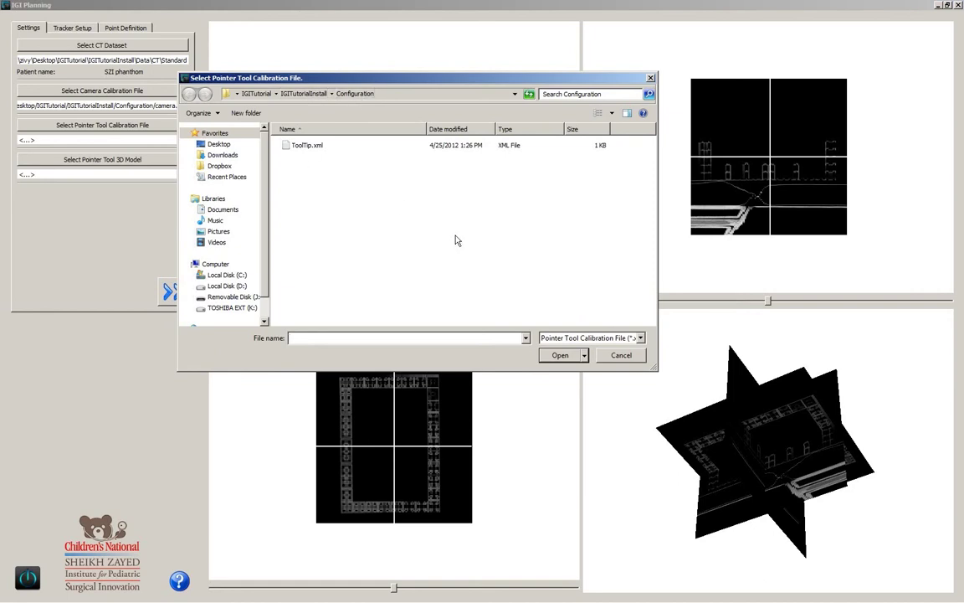
left_click(311, 147)
left_click(557, 355)
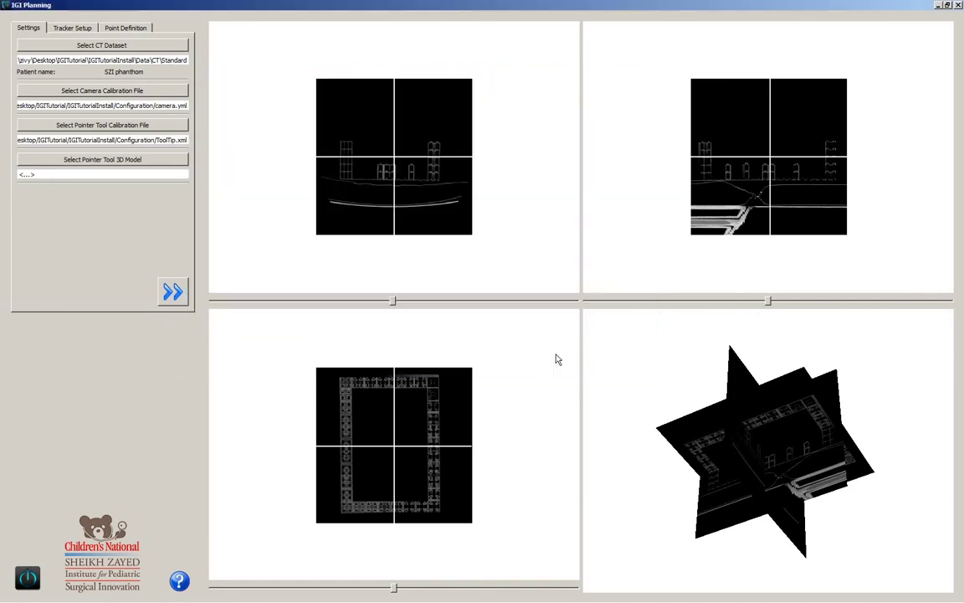
- Set ball.msh as the pointer tool's 3D model
left_click(131, 160)
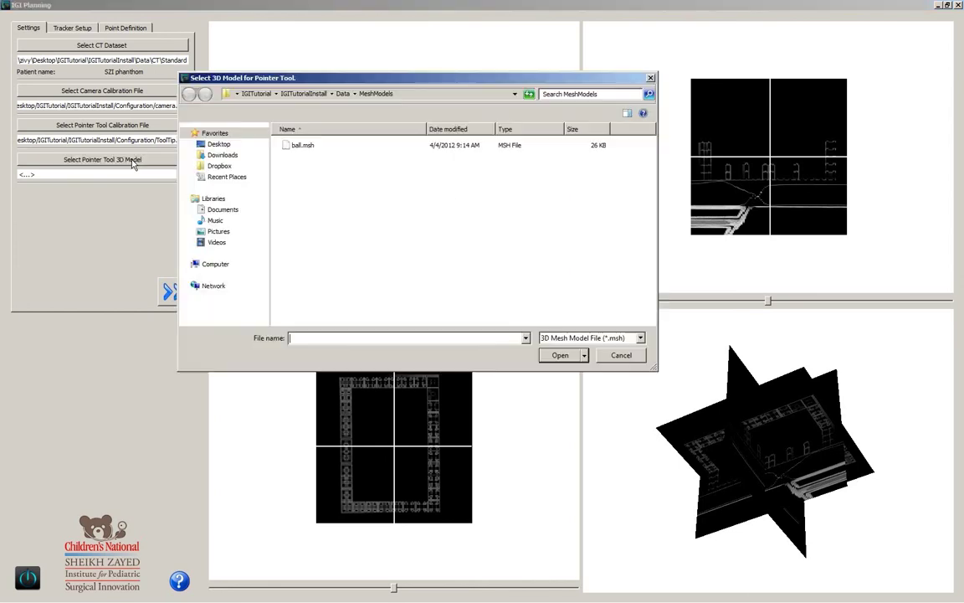
left_click(306, 146)
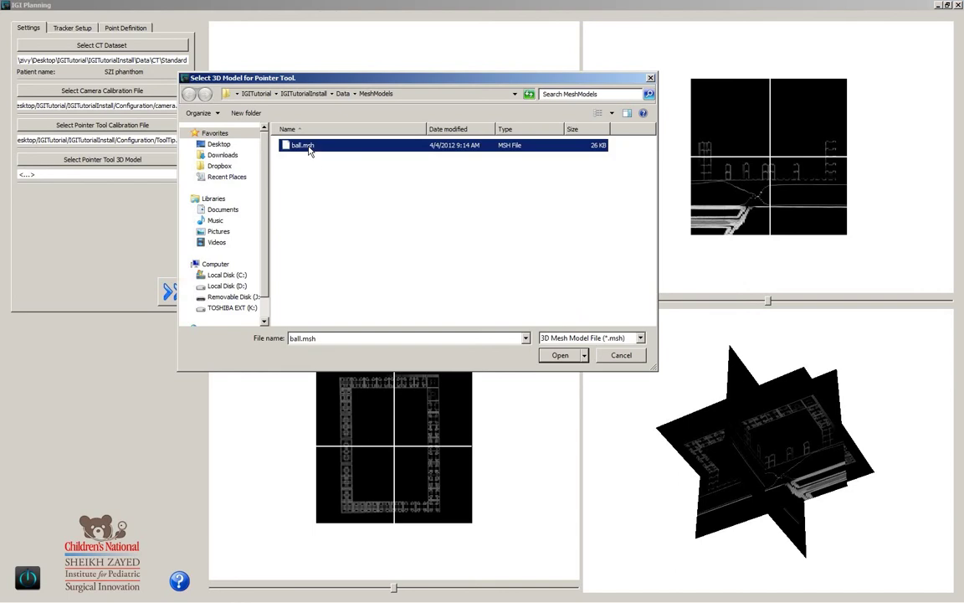
left_click(560, 355)
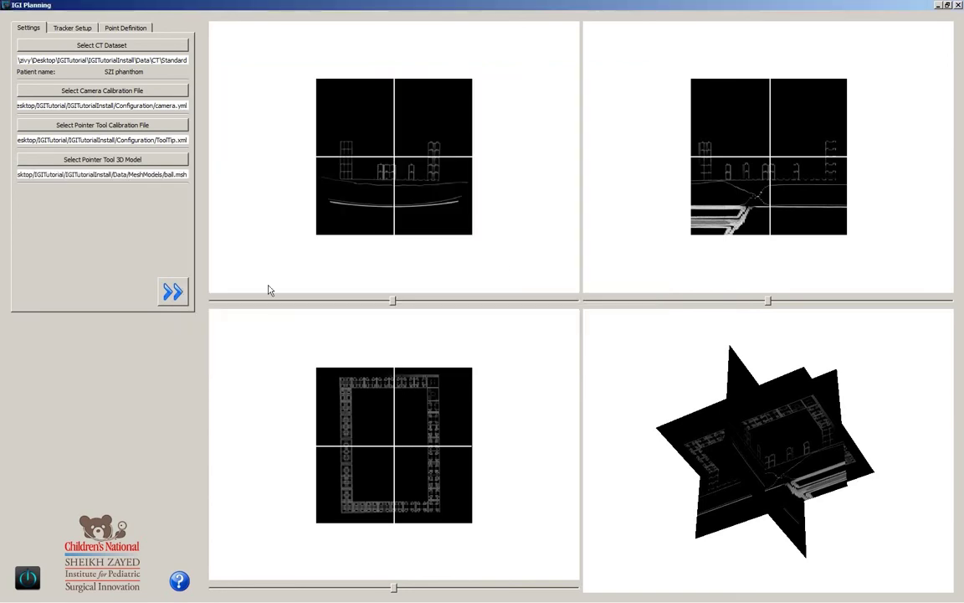
- In Tracker Setup, assign marker 403 as reference and 102 as pointer, with no tool markers
left_click(173, 292)
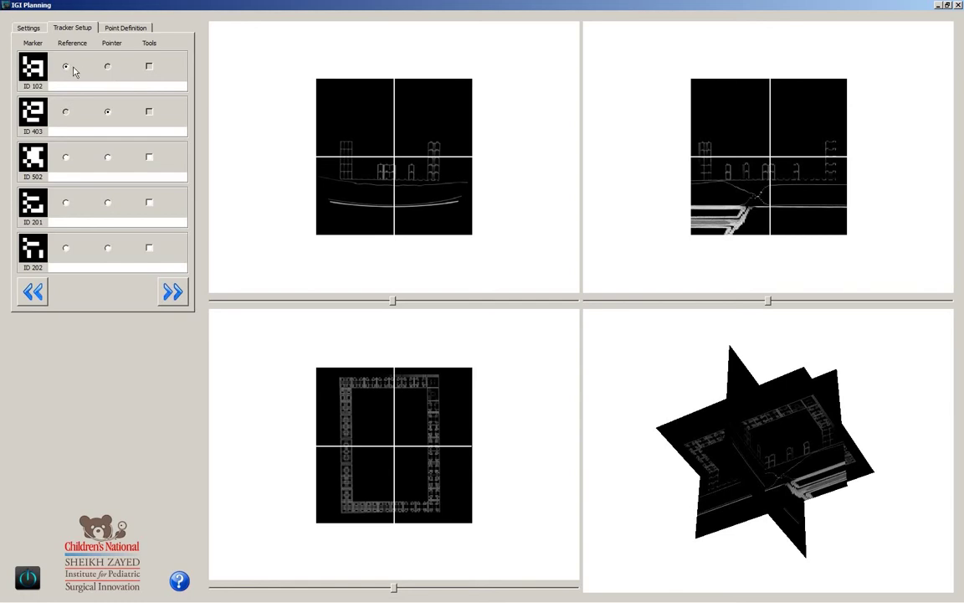
left_click(66, 158)
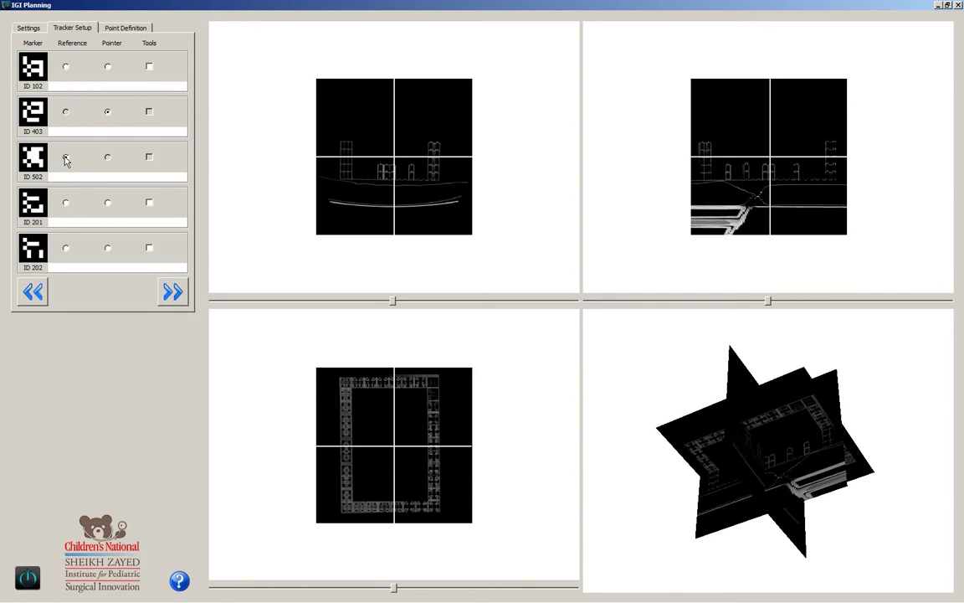
left_click(107, 69)
left_click(66, 112)
left_click(148, 203)
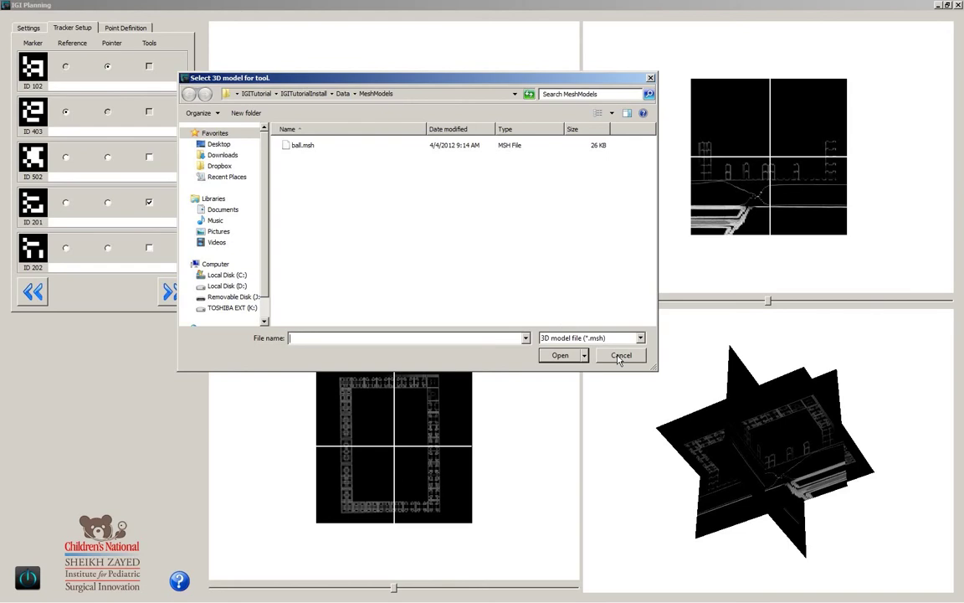
left_click(619, 355)
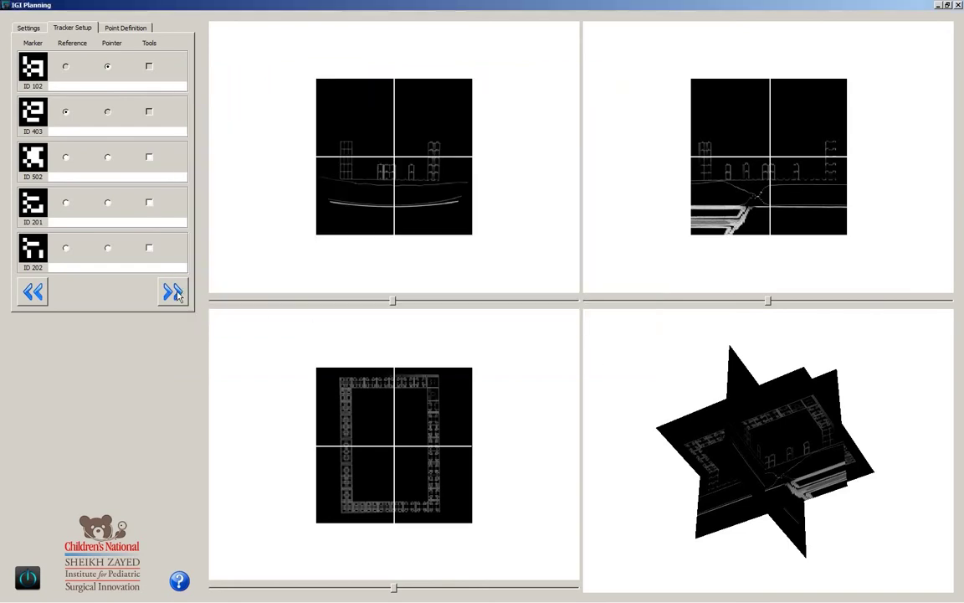
- On Point Definition, create a new registration point set and zoom into the top-left slice view
left_click(173, 292)
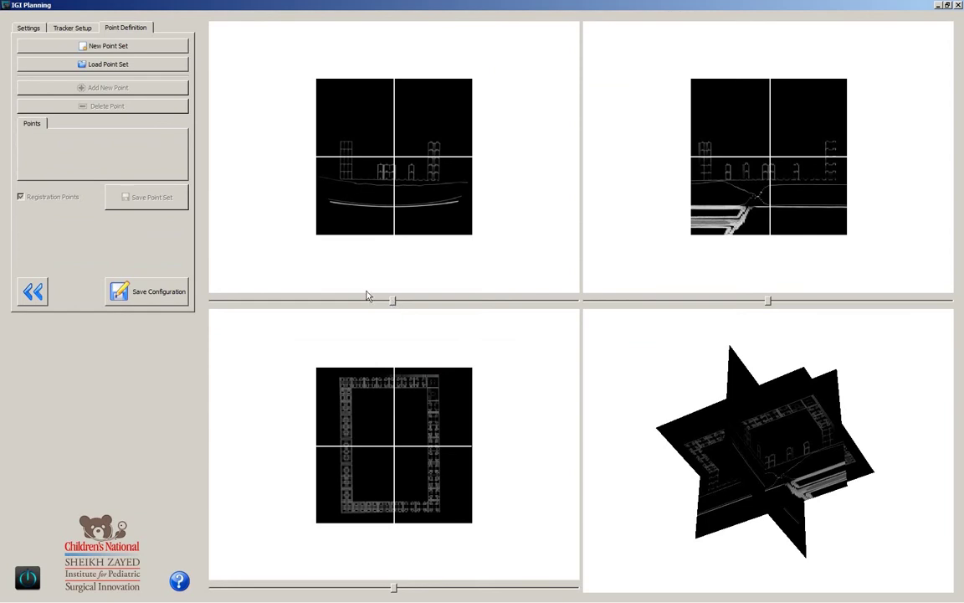
left_click(115, 48)
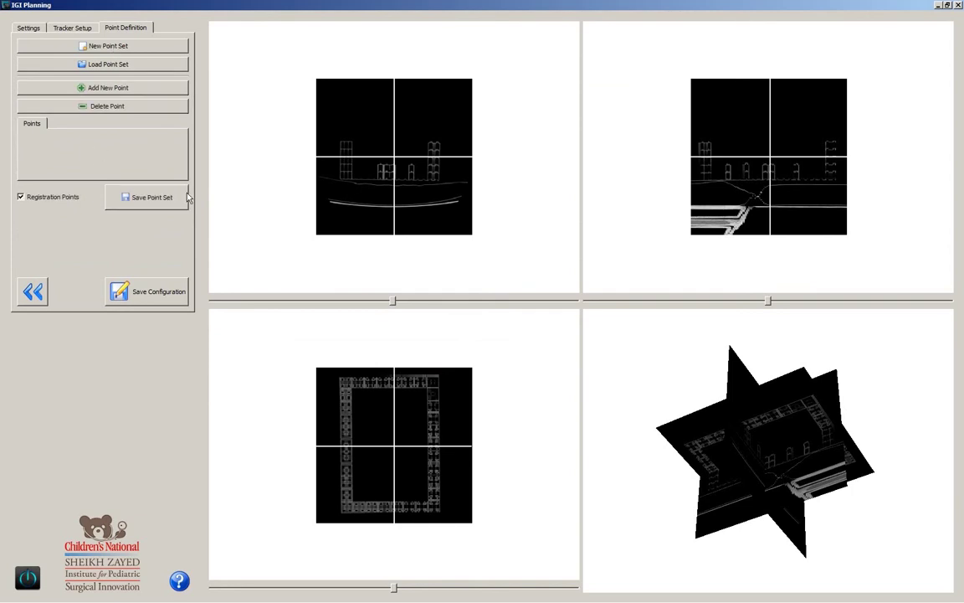
left_click_drag(393, 300, 242, 302)
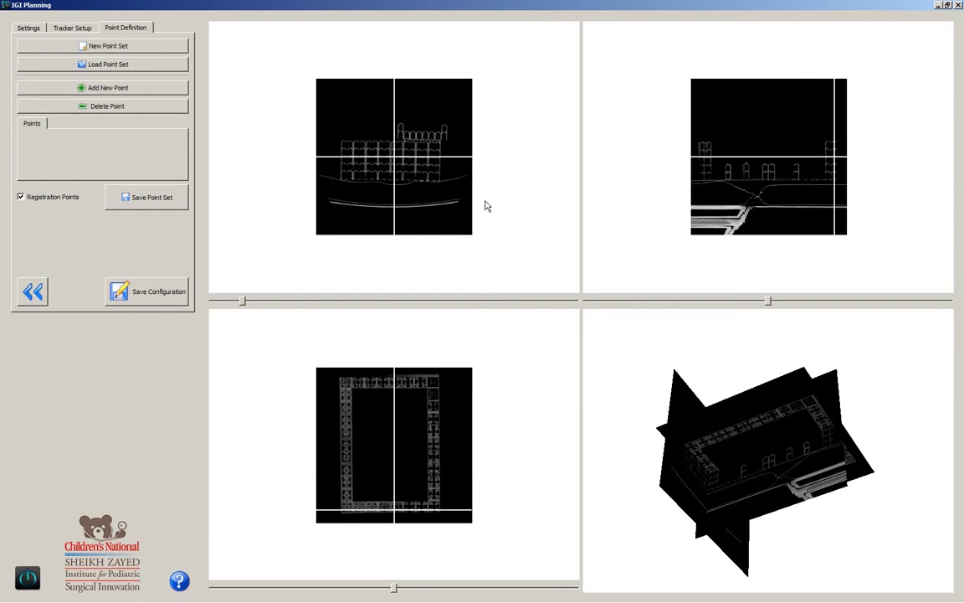
right_click_drag(496, 231, 540, 158)
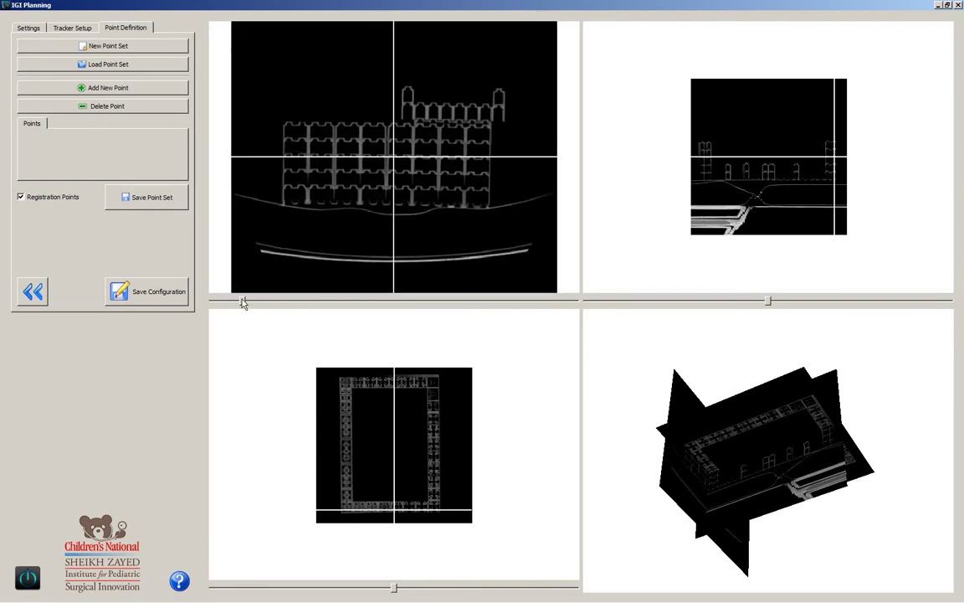
left_click_drag(243, 303, 243, 302)
- Place and add the first three fiducial points on the CT slices
left_click(407, 87)
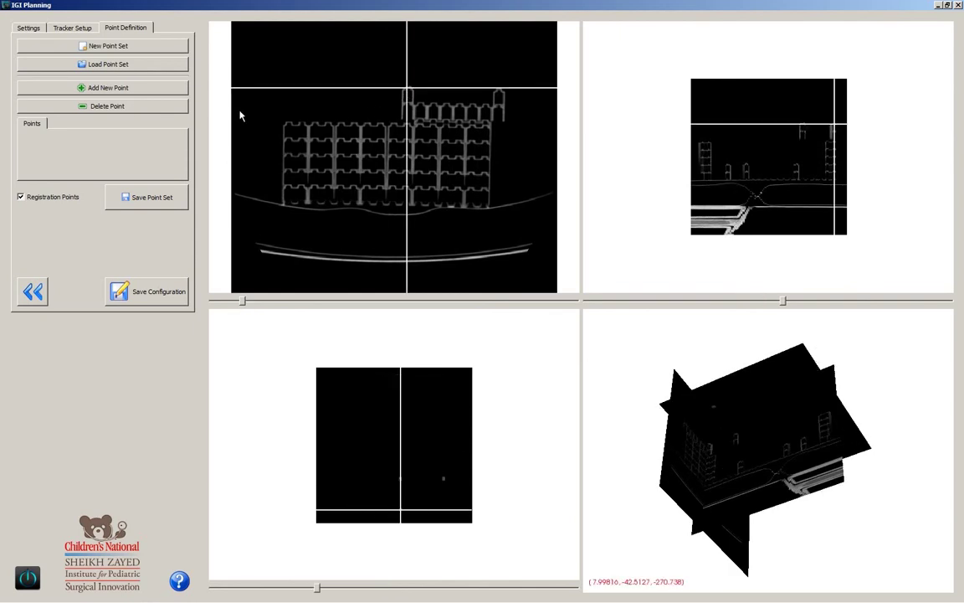
left_click(113, 87)
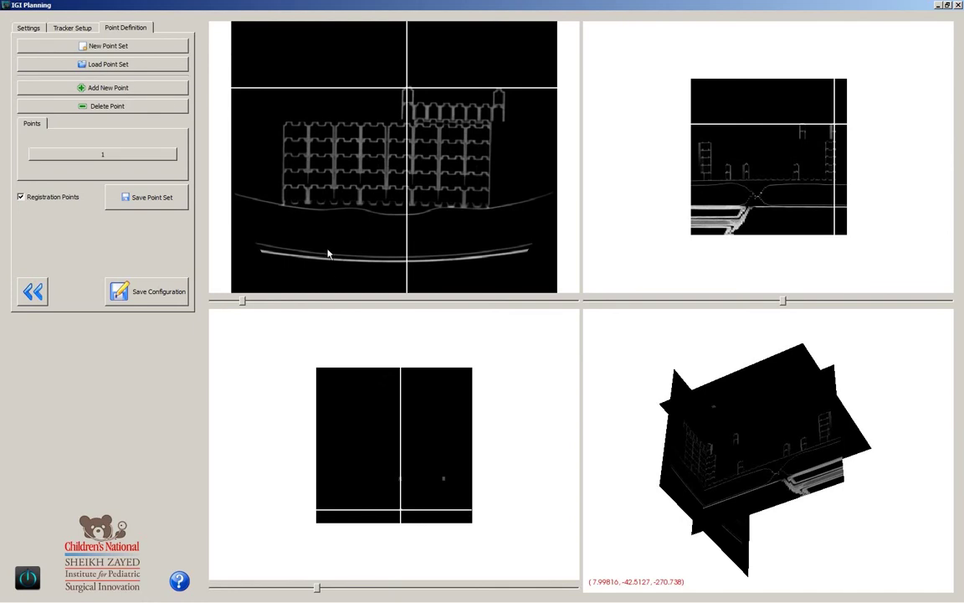
left_click_drag(241, 303, 315, 302)
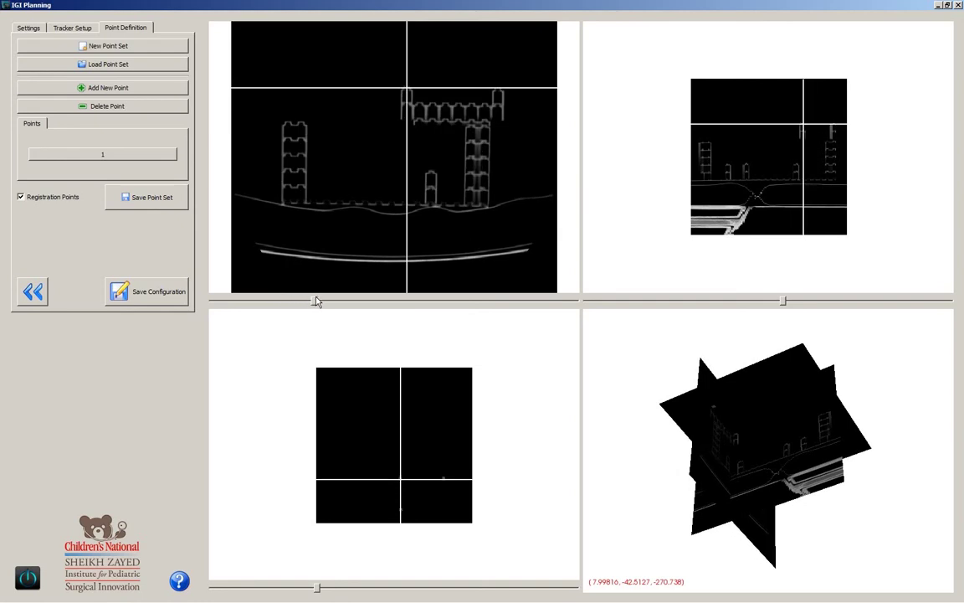
left_click(453, 192)
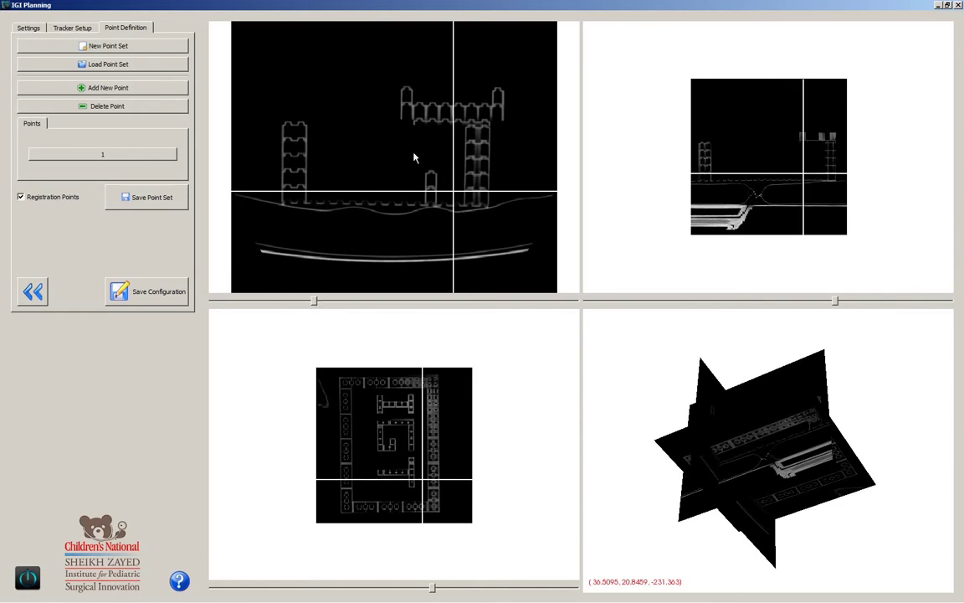
left_click(406, 87)
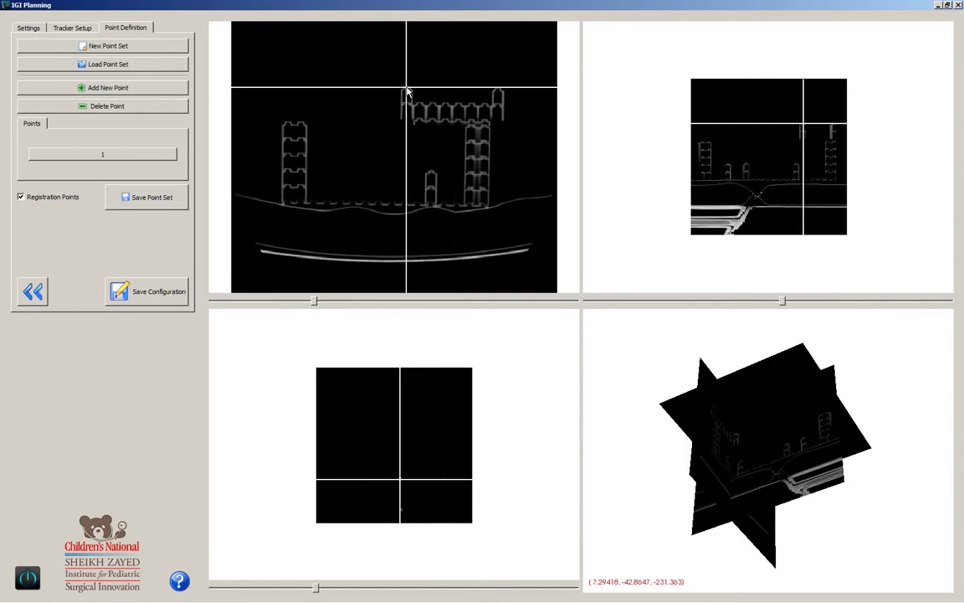
left_click(130, 89)
left_click(497, 87)
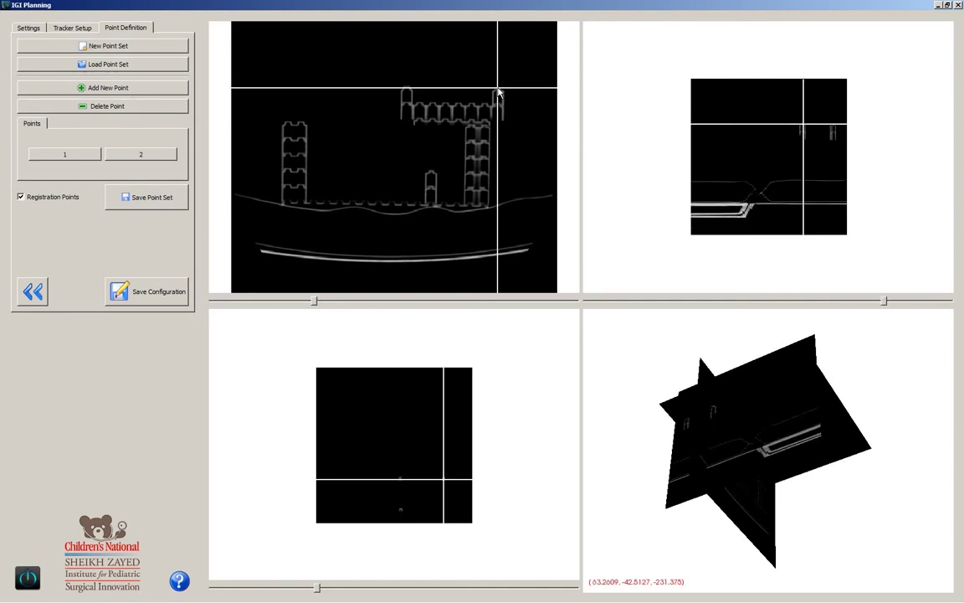
left_click(134, 93)
- Add the fourth and fifth fiducial points, then bring up saving for the set
left_click_drag(314, 301, 242, 284)
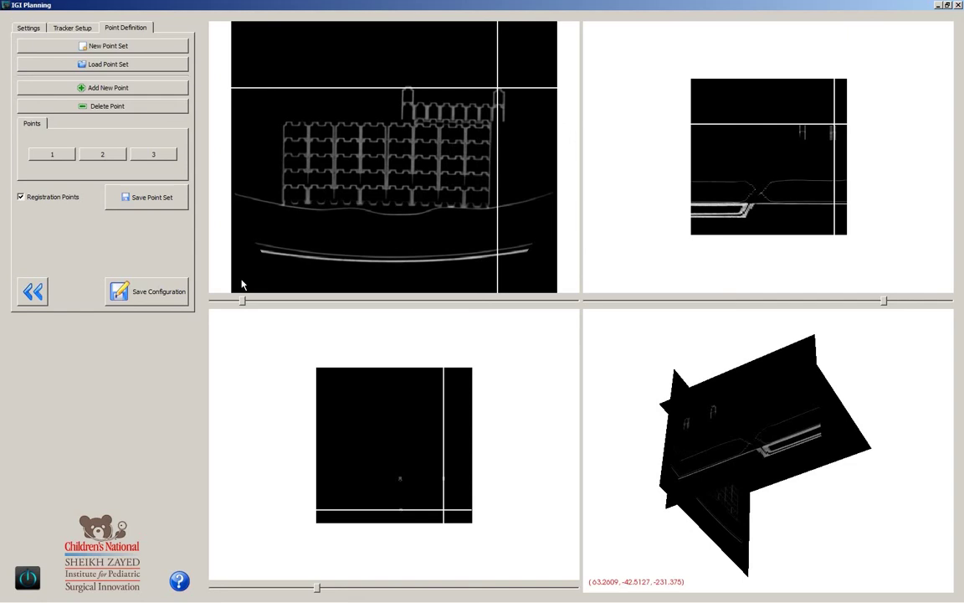
left_click(500, 94)
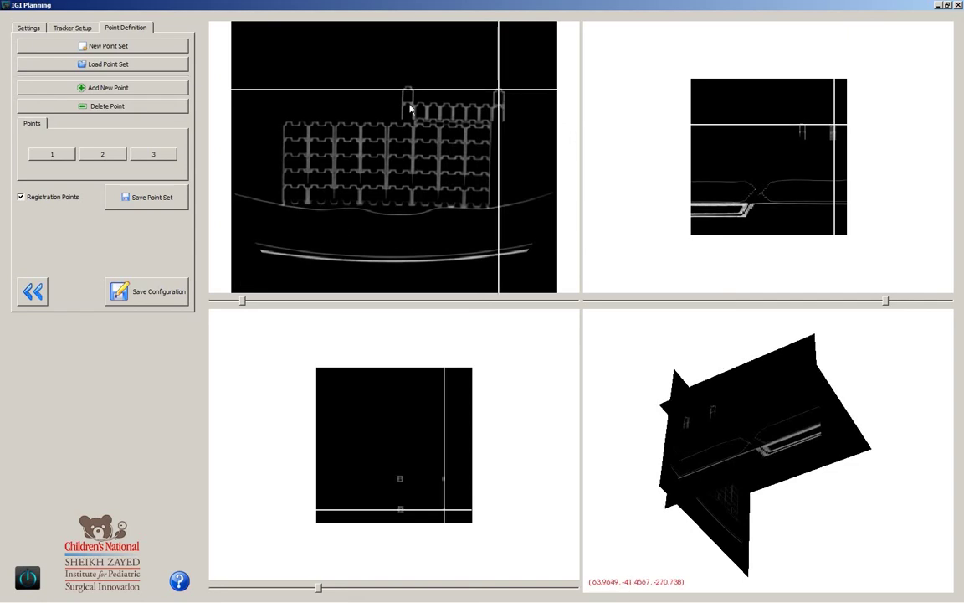
left_click(139, 89)
left_click_drag(242, 302, 274, 303)
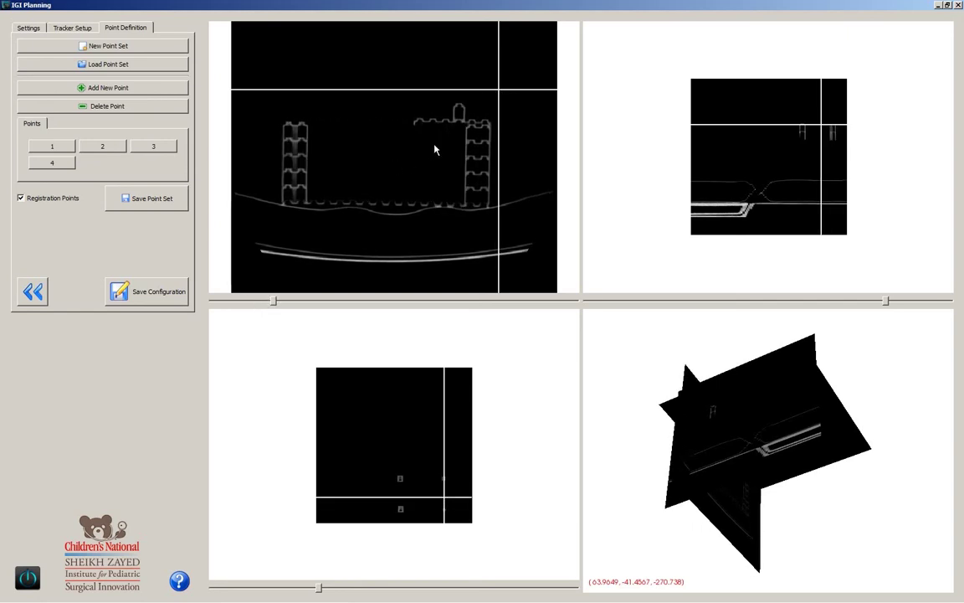
left_click(459, 106)
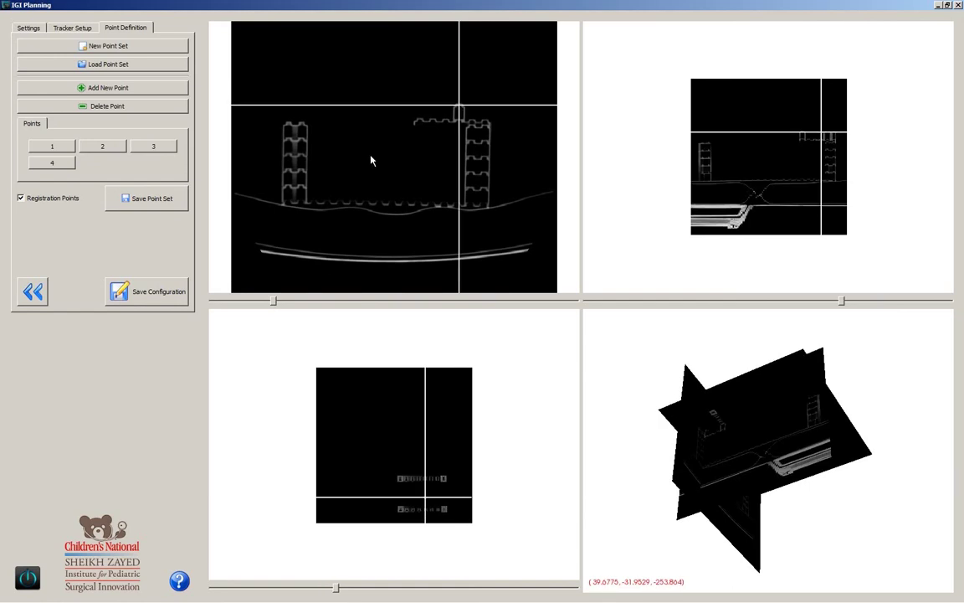
left_click(112, 89)
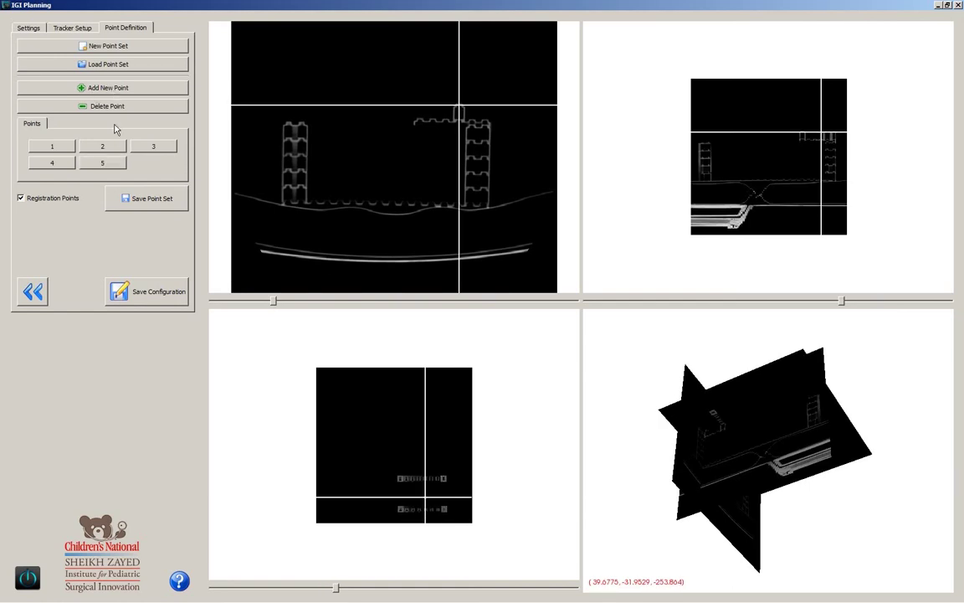
left_click(152, 199)
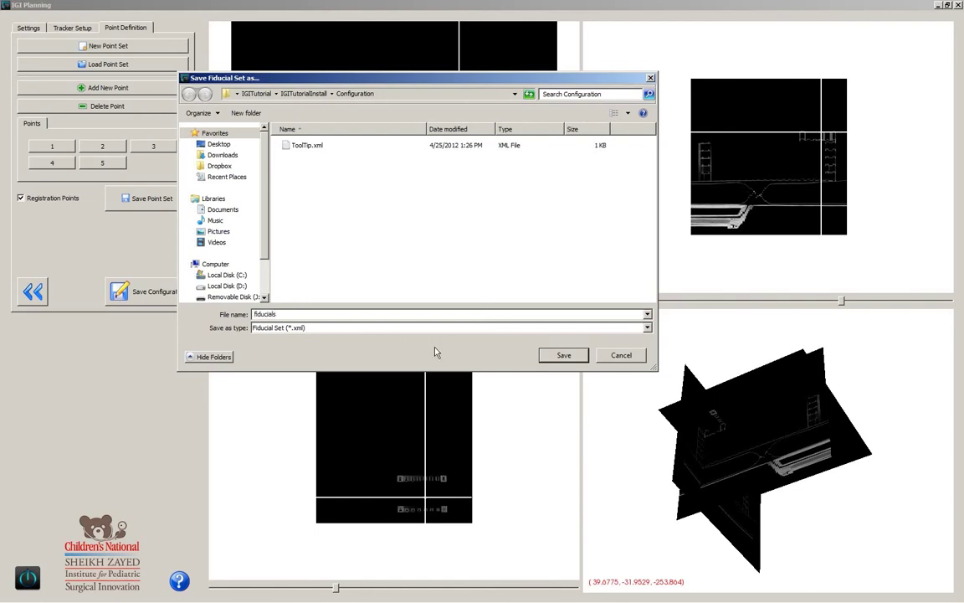
- Save the five-point set as 'fiducials' in the Configuration folder and browse to another slice
left_click(564, 356)
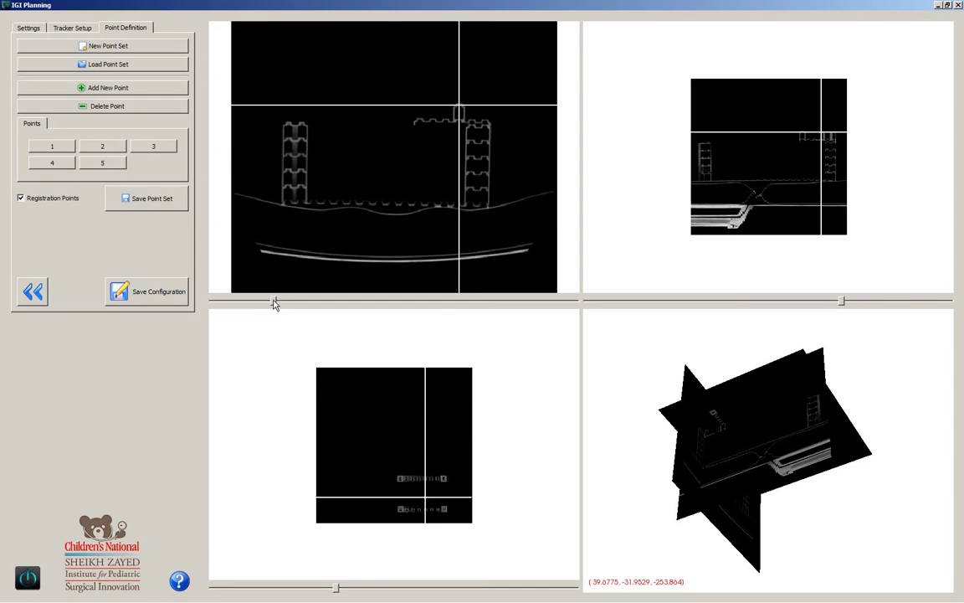
left_click_drag(275, 303, 505, 304)
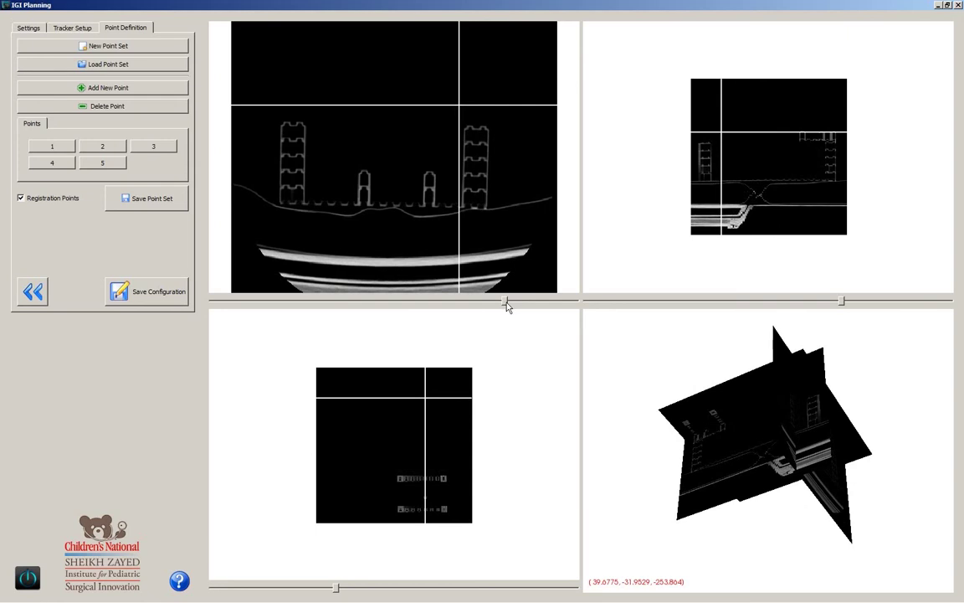
- Start a new non-registration point set and add one target point to it
left_click(111, 48)
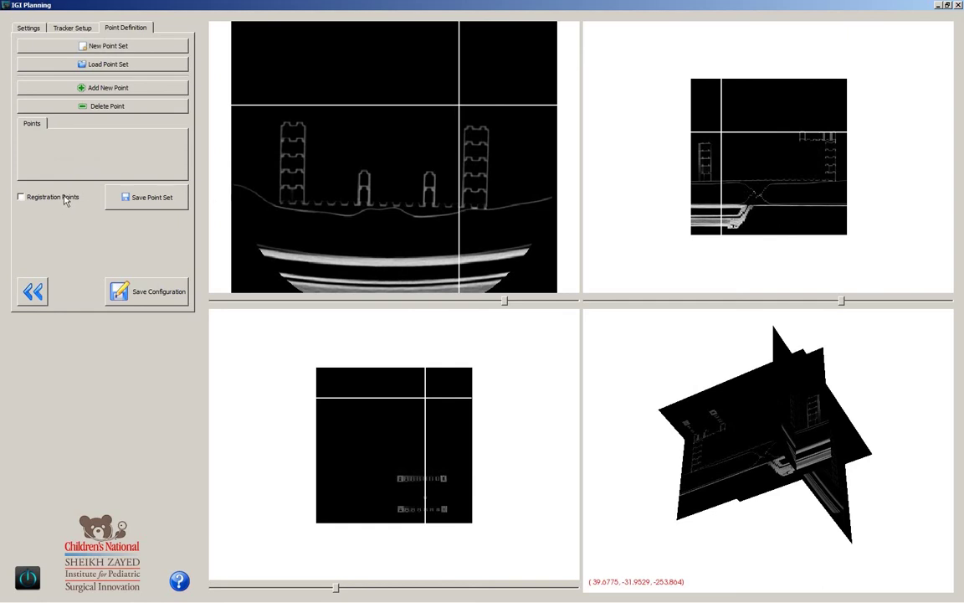
left_click(429, 173)
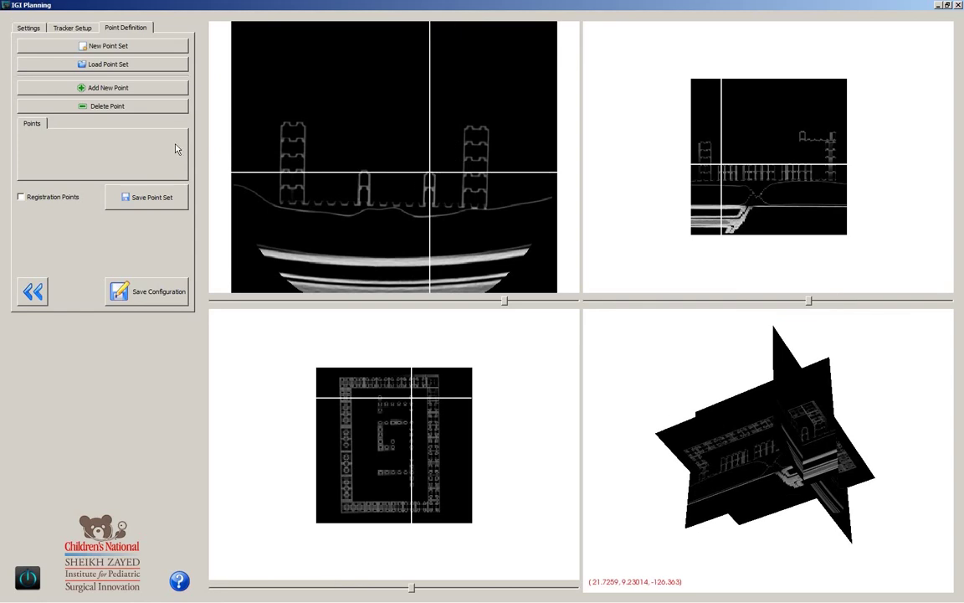
left_click(124, 90)
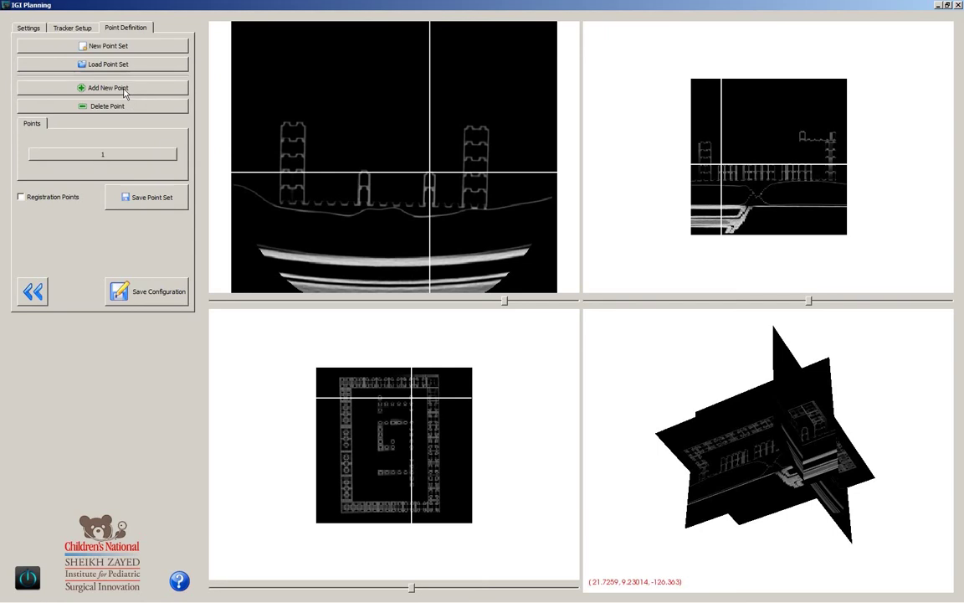
- Save the target point set as 'targets' in the Configuration folder
left_click(134, 198)
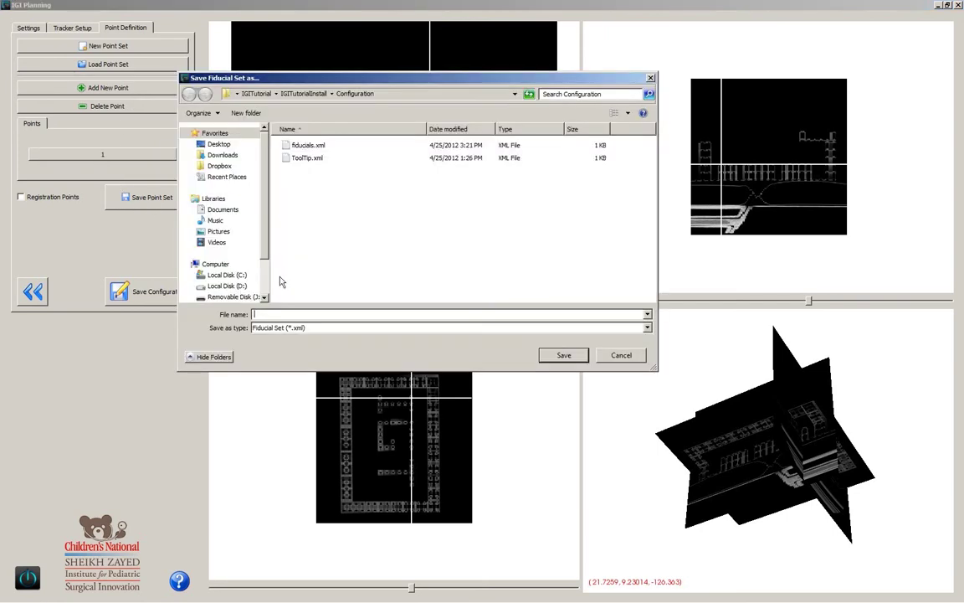
type("targets")
left_click(559, 355)
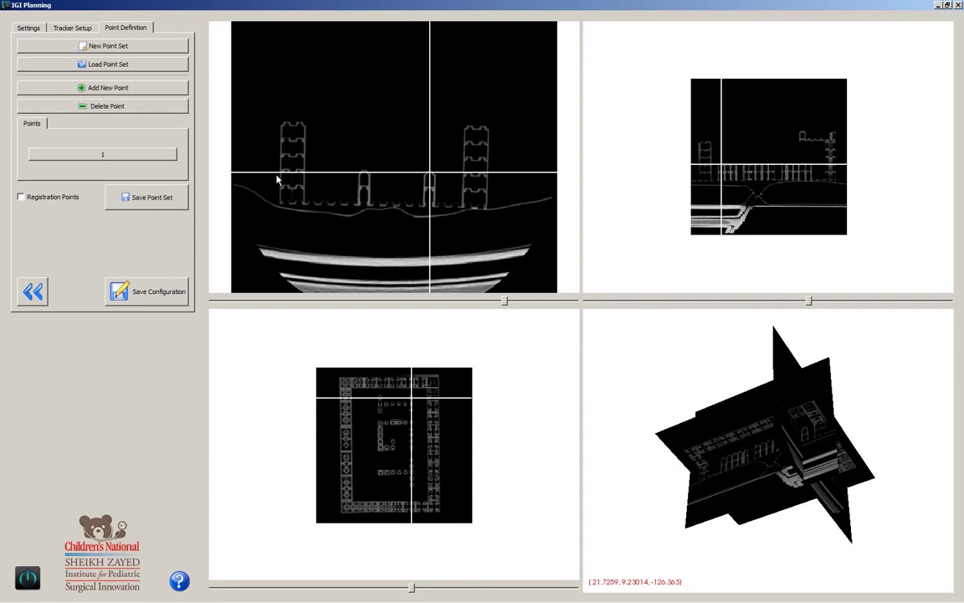
- Save the configuration as IGIConfiguration.xml, acknowledge the confirmation, and request to quit
left_click(155, 299)
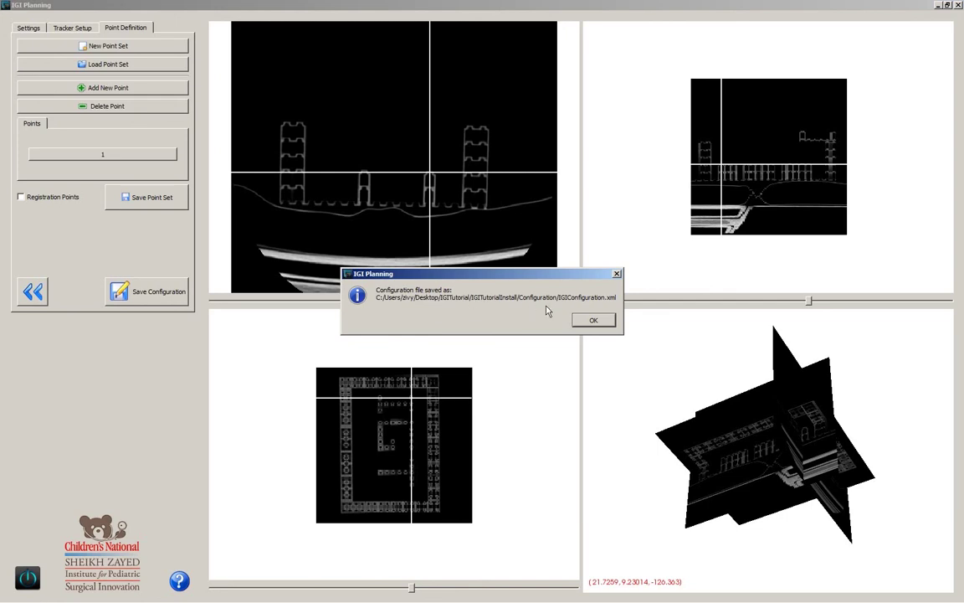
left_click(592, 321)
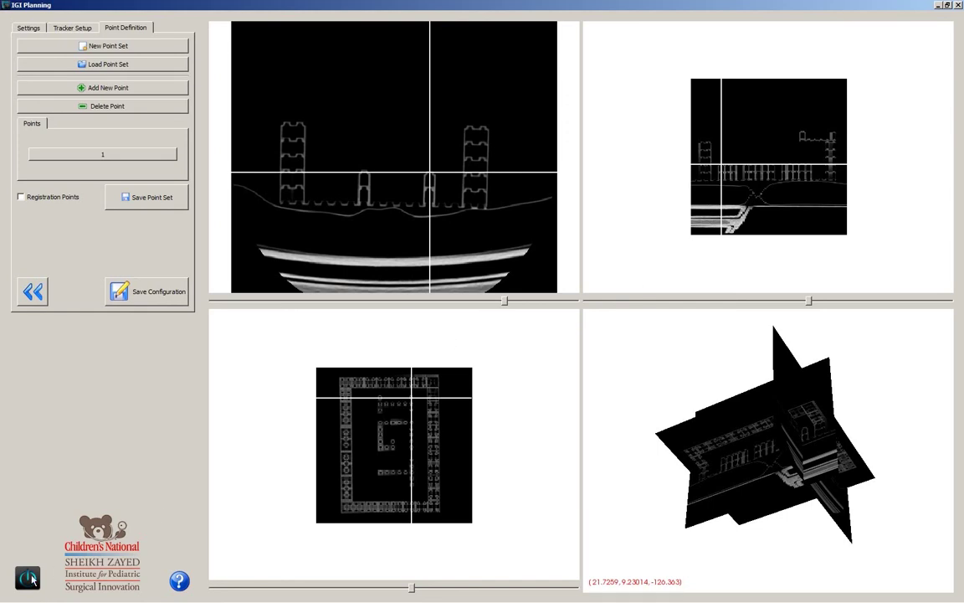
left_click(28, 576)
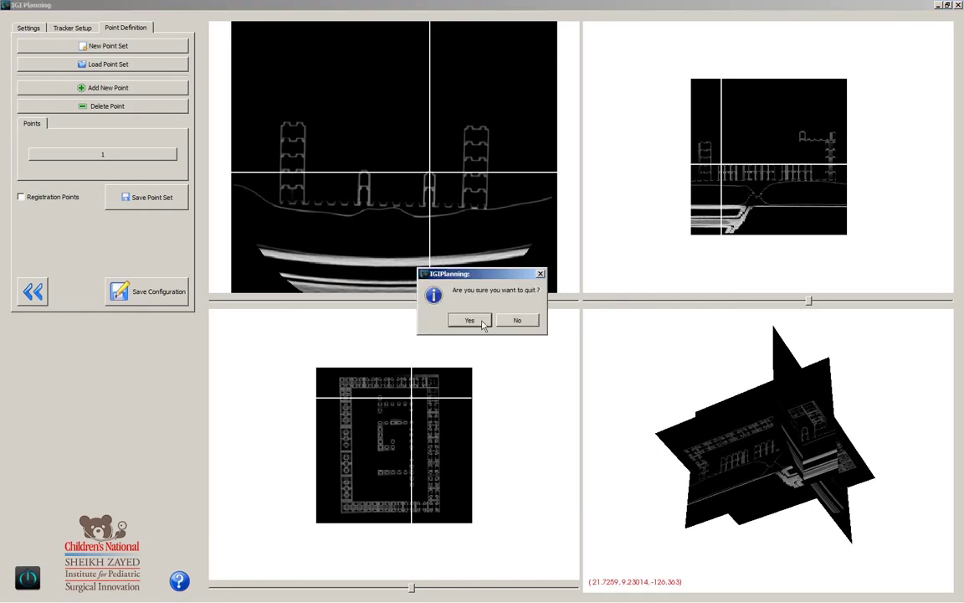